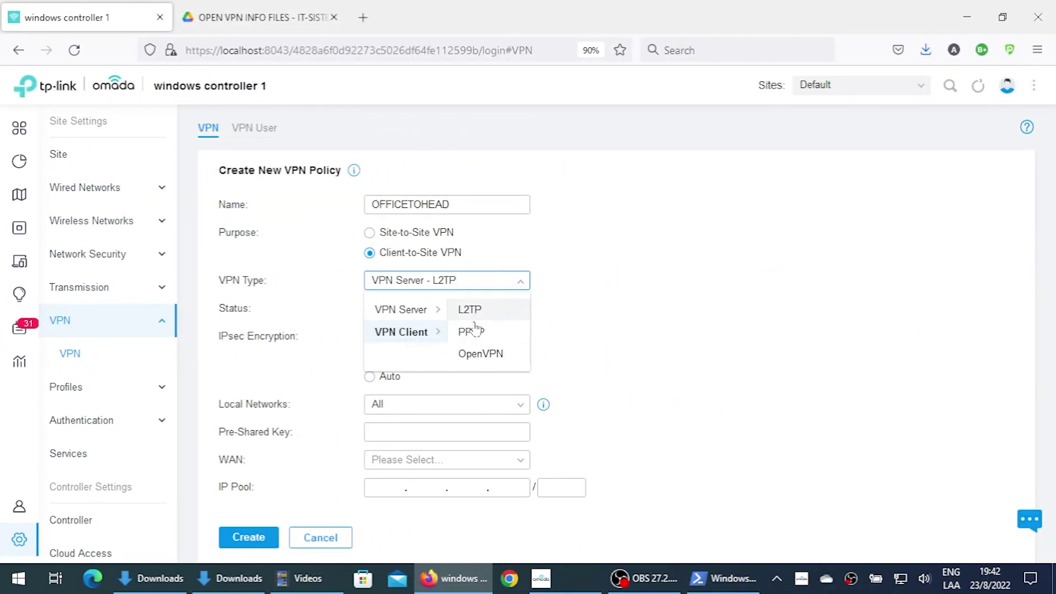
- Choose OpenVPN as the VPN Client type for the OFFICETOHEAD policy
{"action": "left_click", "coordinate": [471, 355]}
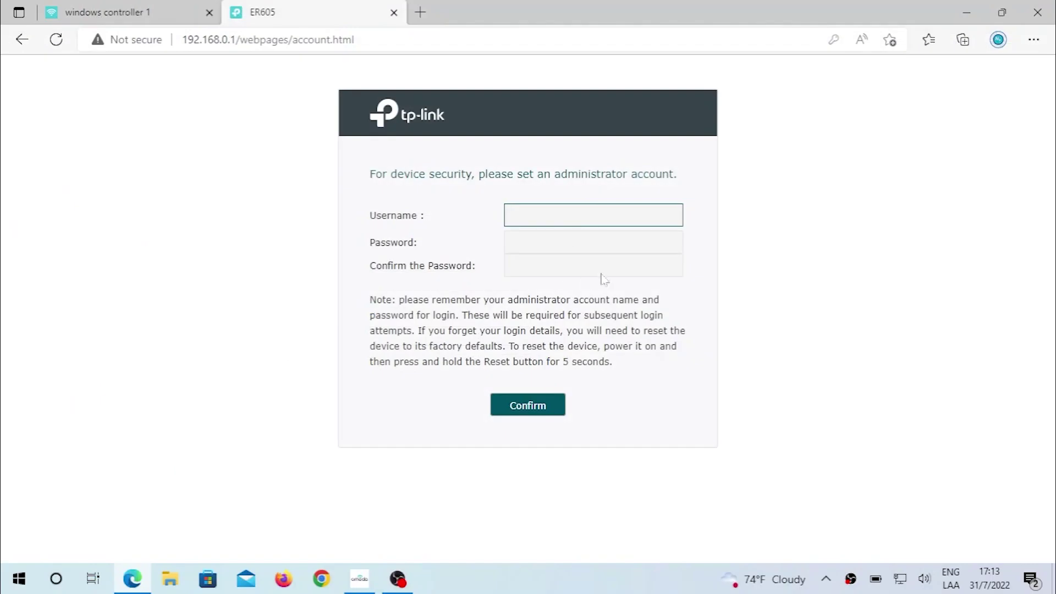
{"action": "left_click", "coordinate": [124, 21]}
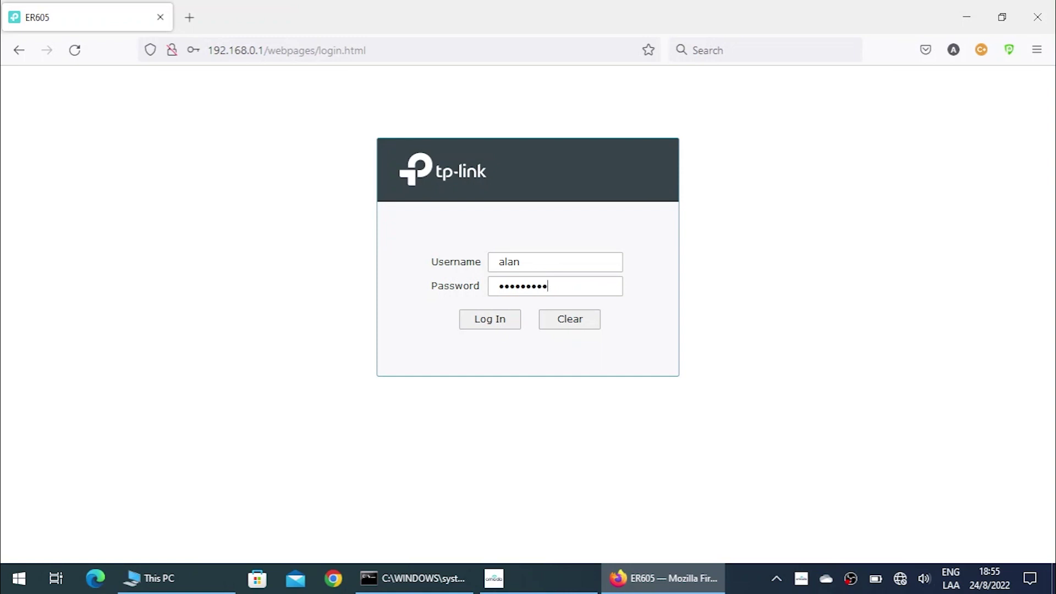
- Log in to the ER605 and expand the VPN and Network sidebar sections
{"action": "key", "text": "Return"}
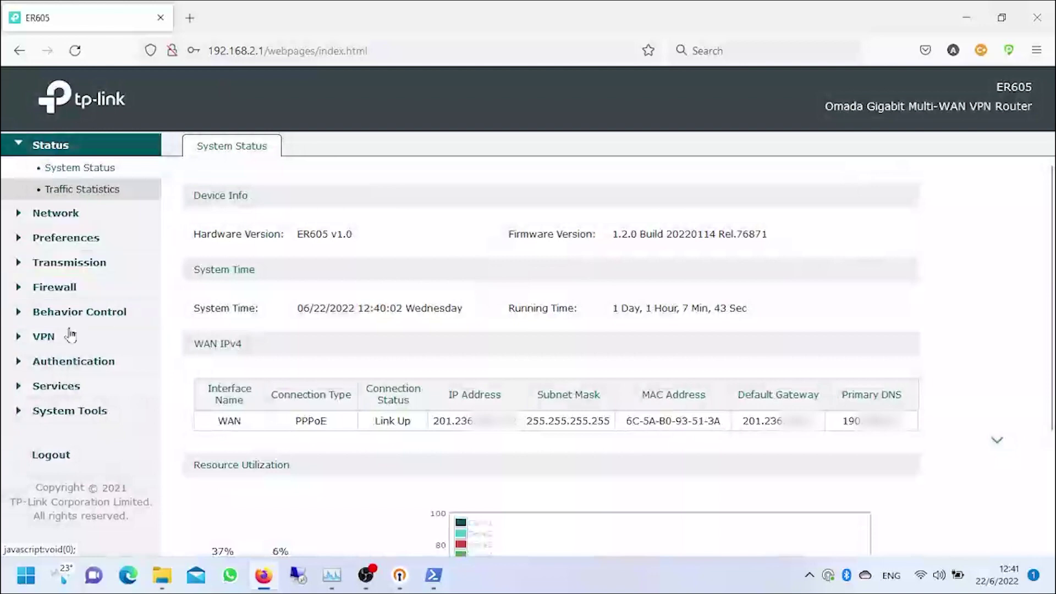
{"action": "left_click", "coordinate": [69, 335]}
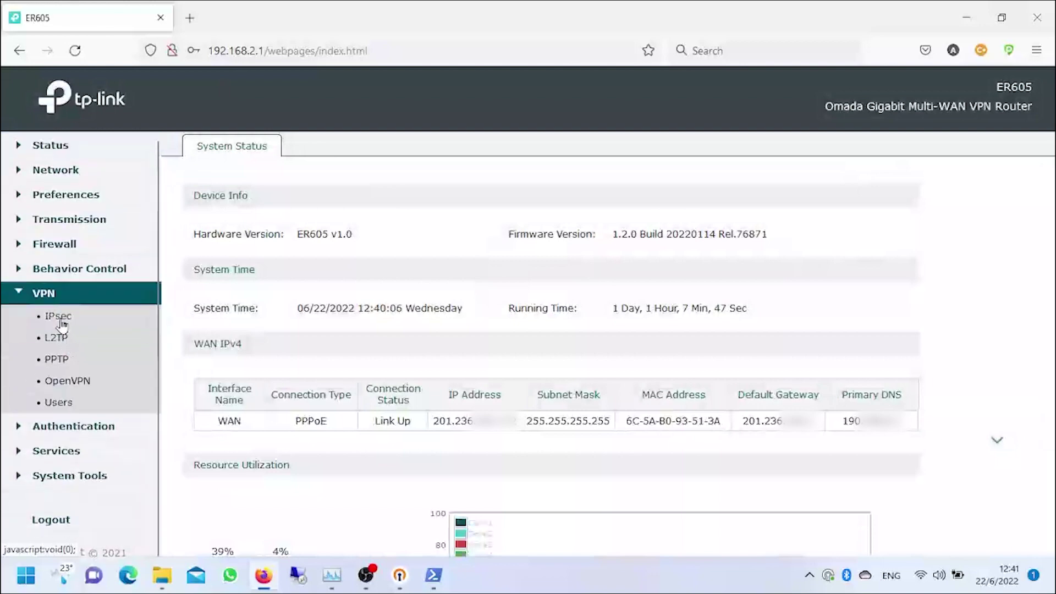
{"action": "left_click", "coordinate": [33, 175]}
- Check the LAN DHCP range 192.168.2.10–192.168.2.80, then open the OpenVPN server list
{"action": "left_click", "coordinate": [53, 214]}
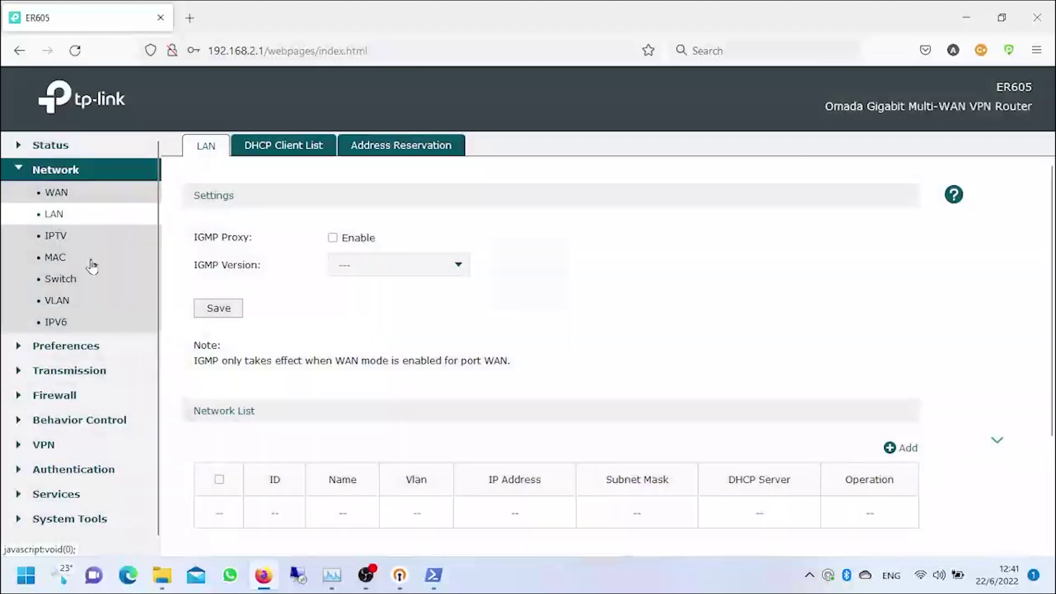
{"action": "scroll", "coordinate": [440, 346], "scroll_direction": "down", "scroll_amount": 3}
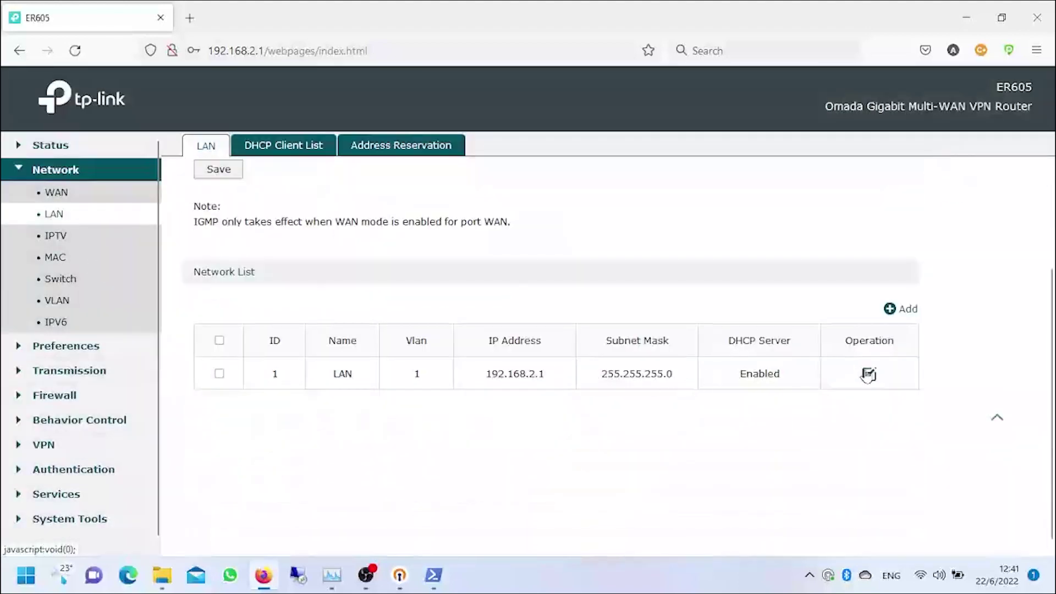
{"action": "left_click", "coordinate": [868, 374]}
{"action": "scroll", "coordinate": [601, 401], "scroll_direction": "down", "scroll_amount": 5}
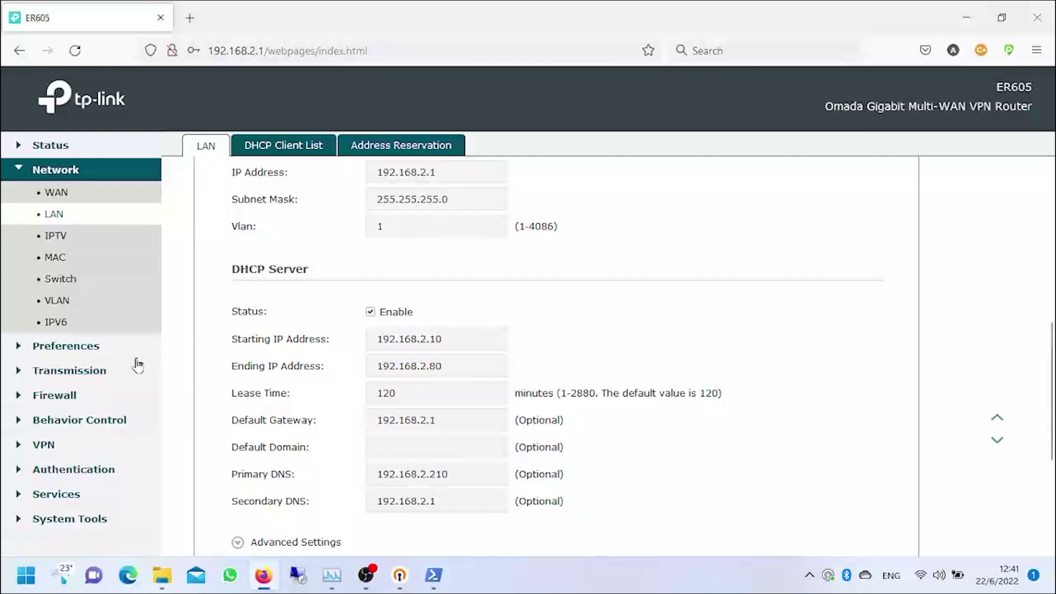
{"action": "left_click", "coordinate": [63, 445]}
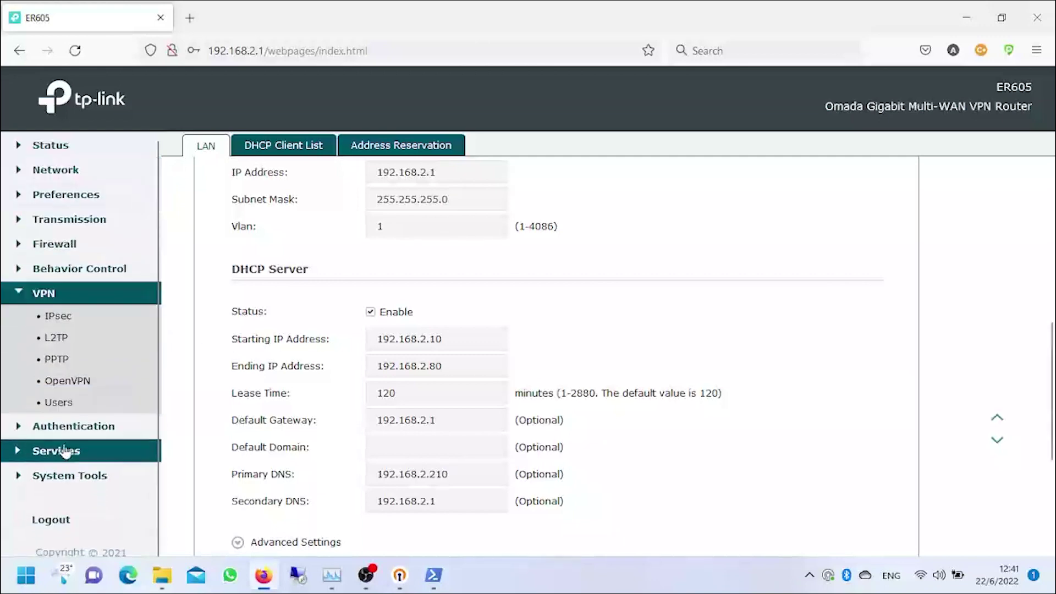
{"action": "left_click", "coordinate": [66, 388]}
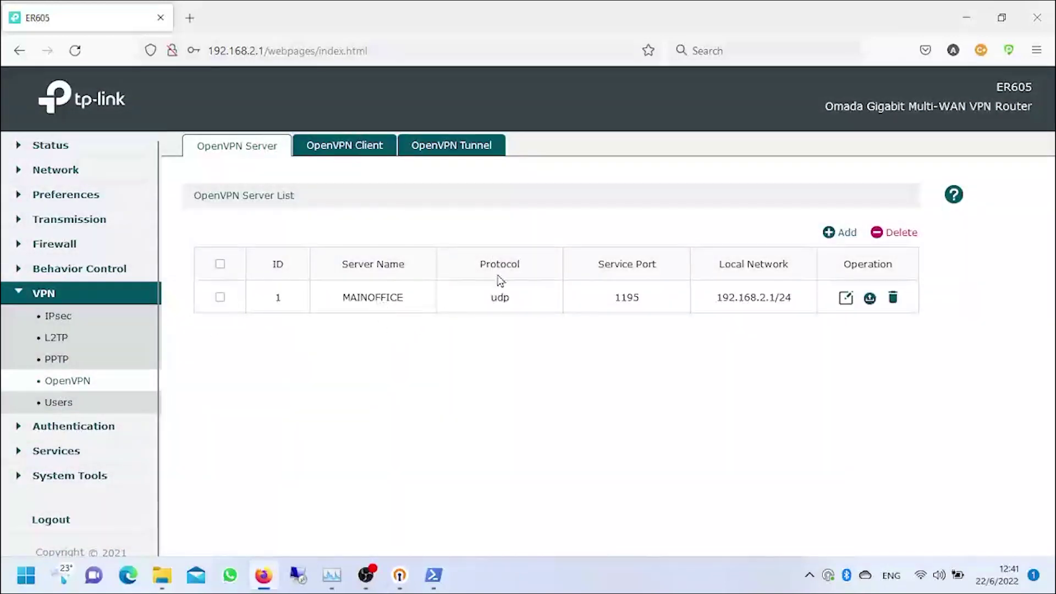
- Add a new OpenVPN server named MAINOFFICESALES with service port 1196 instead of 1194
{"action": "left_click", "coordinate": [847, 236]}
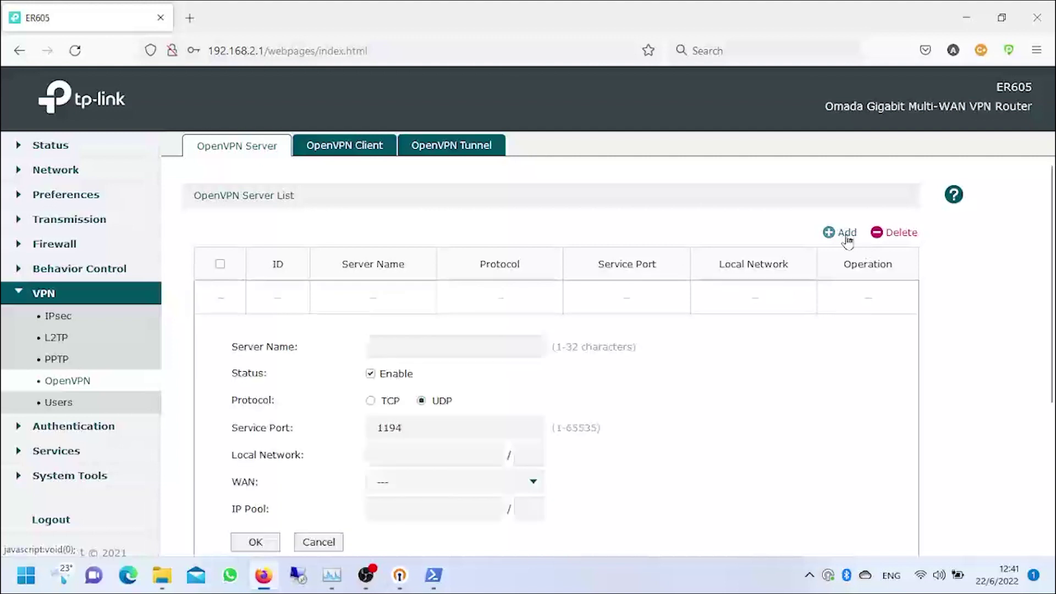
{"action": "left_click", "coordinate": [383, 349]}
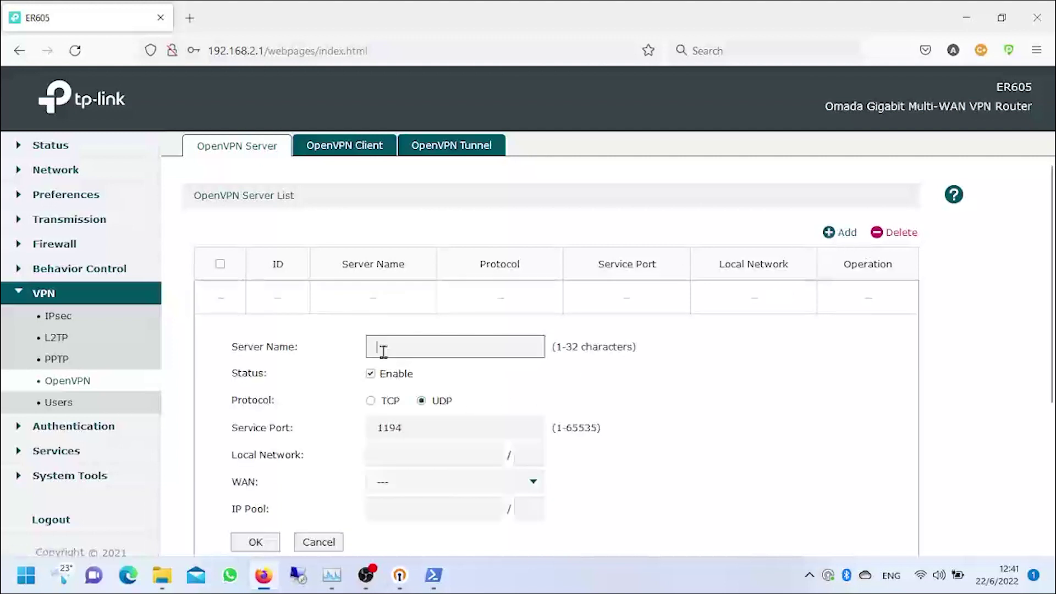
{"action": "type", "text": "MAINOFFICE"}
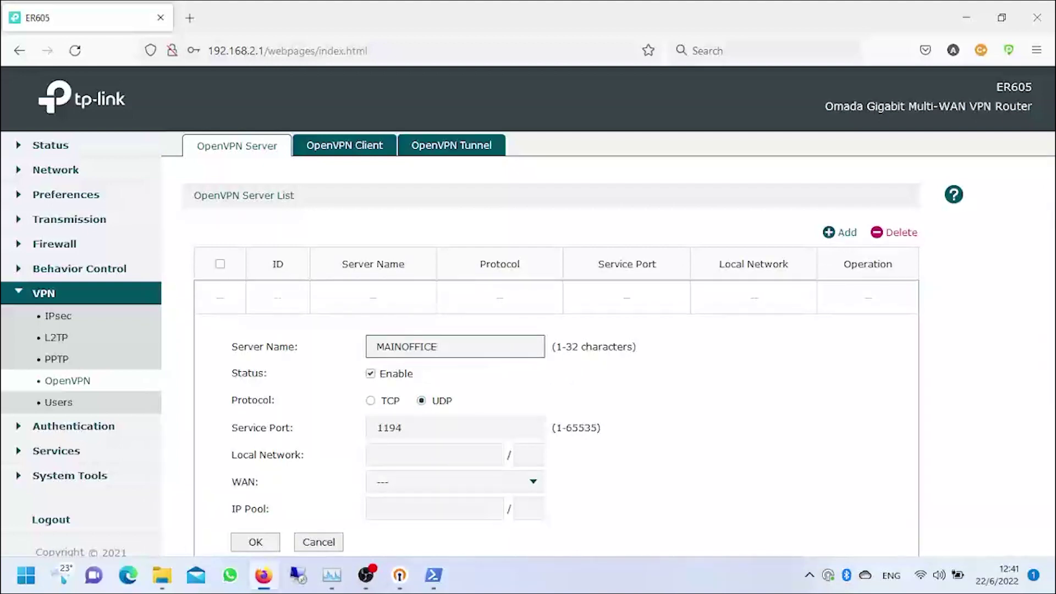
{"action": "type", "text": "SALES"}
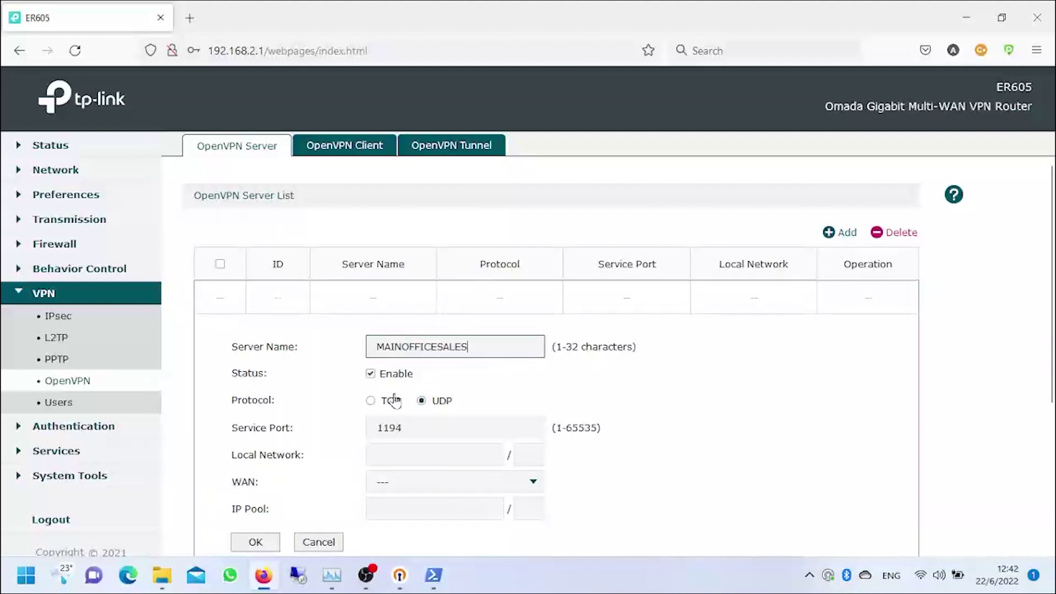
{"action": "left_click", "coordinate": [433, 426]}
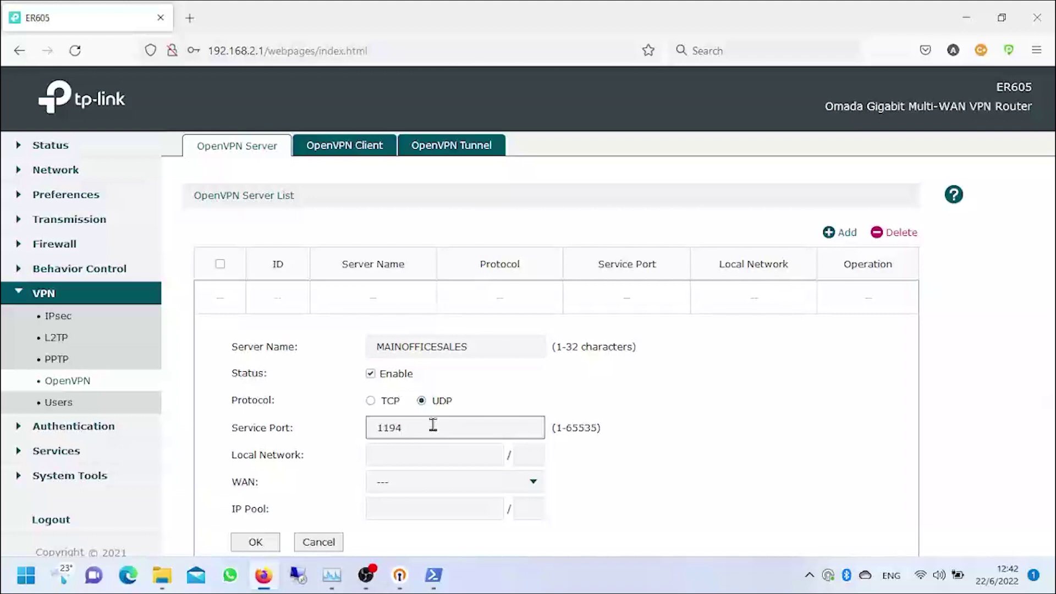
{"action": "key", "text": "BackSpace"}
{"action": "type", "text": "6"}
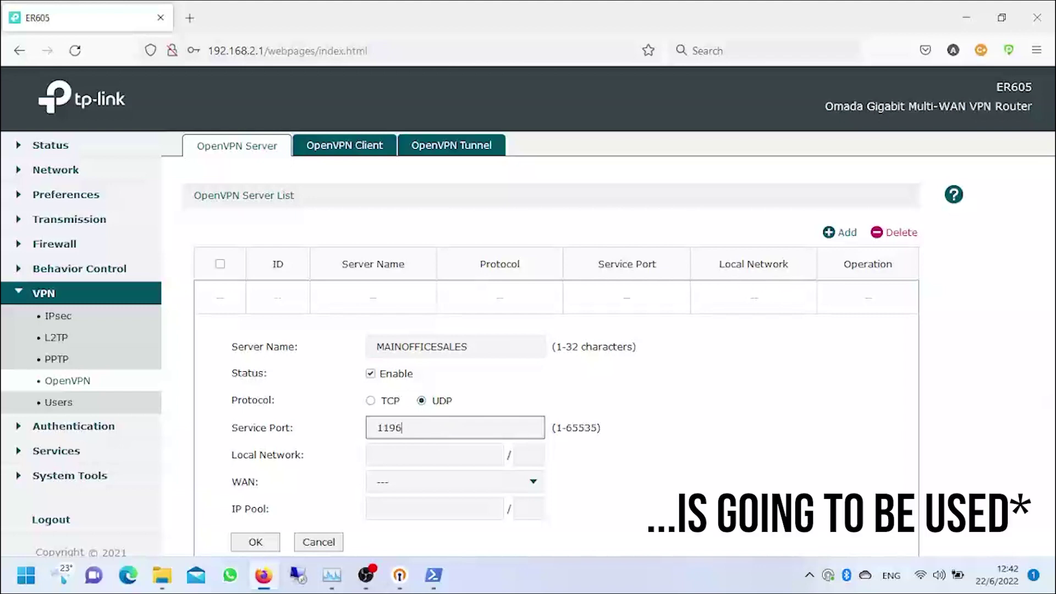
- Set local network 192.168.2.1/24, bind to WAN, and enter the 192.168.7.1/24 client IP pool
{"action": "left_click", "coordinate": [429, 446]}
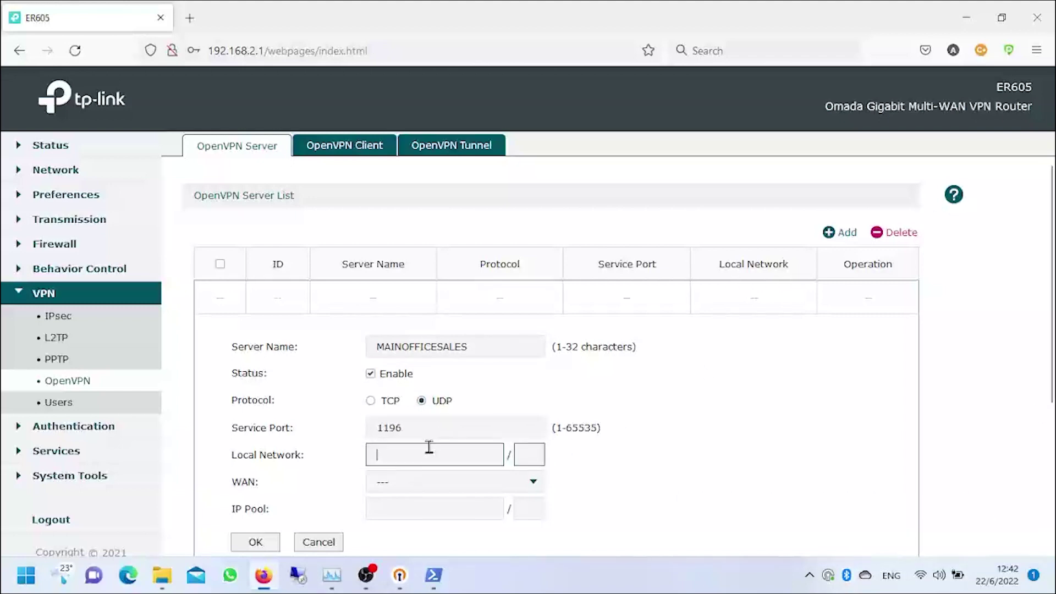
{"action": "type", "text": "192.168"}
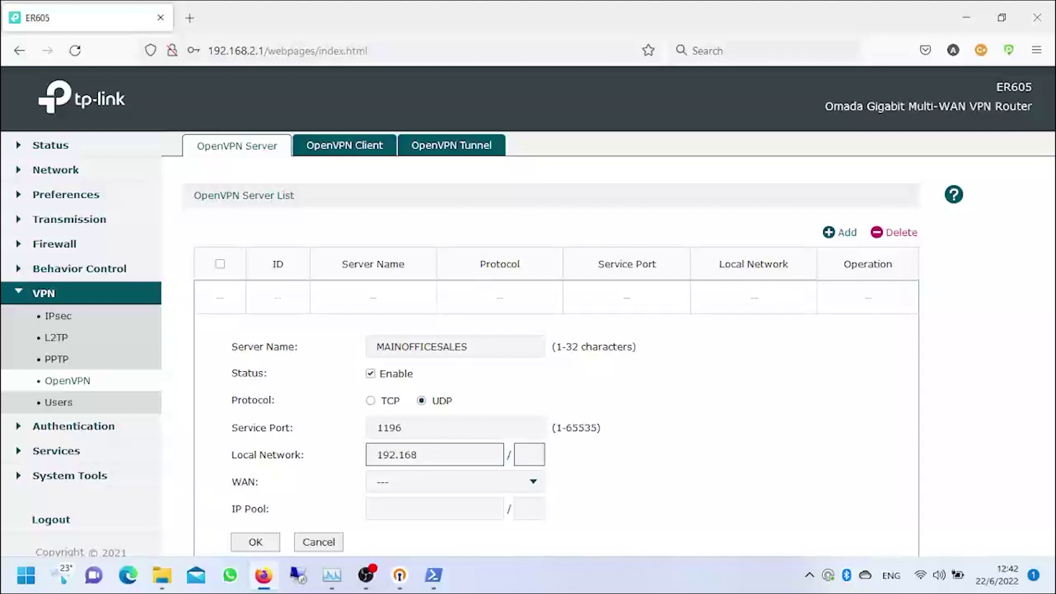
{"action": "type", "text": ".2.1"}
{"action": "left_click", "coordinate": [529, 457]}
{"action": "type", "text": "24"}
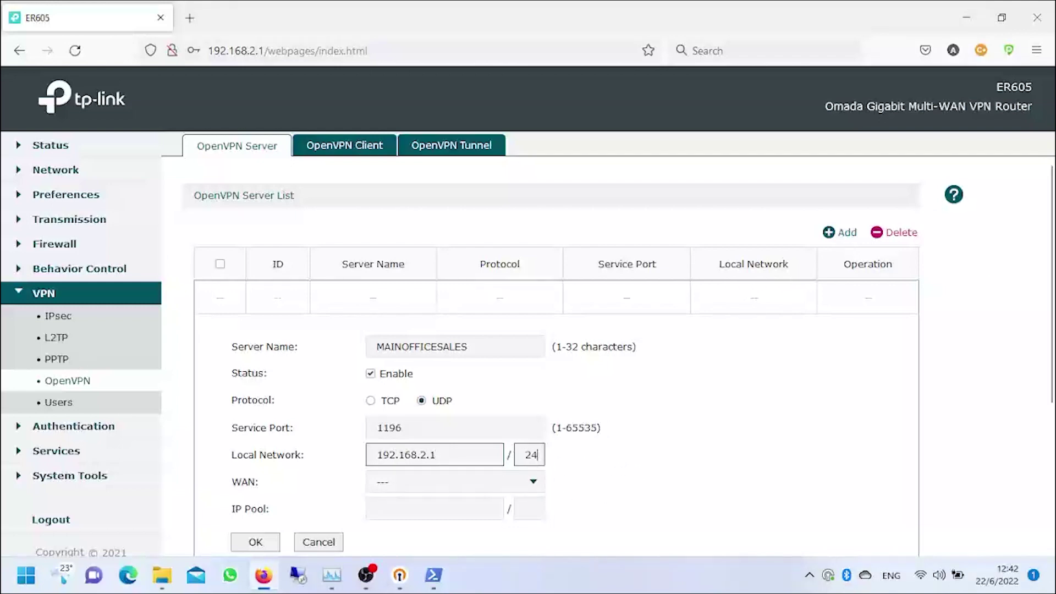
{"action": "left_click", "coordinate": [441, 482]}
{"action": "left_click", "coordinate": [415, 511]}
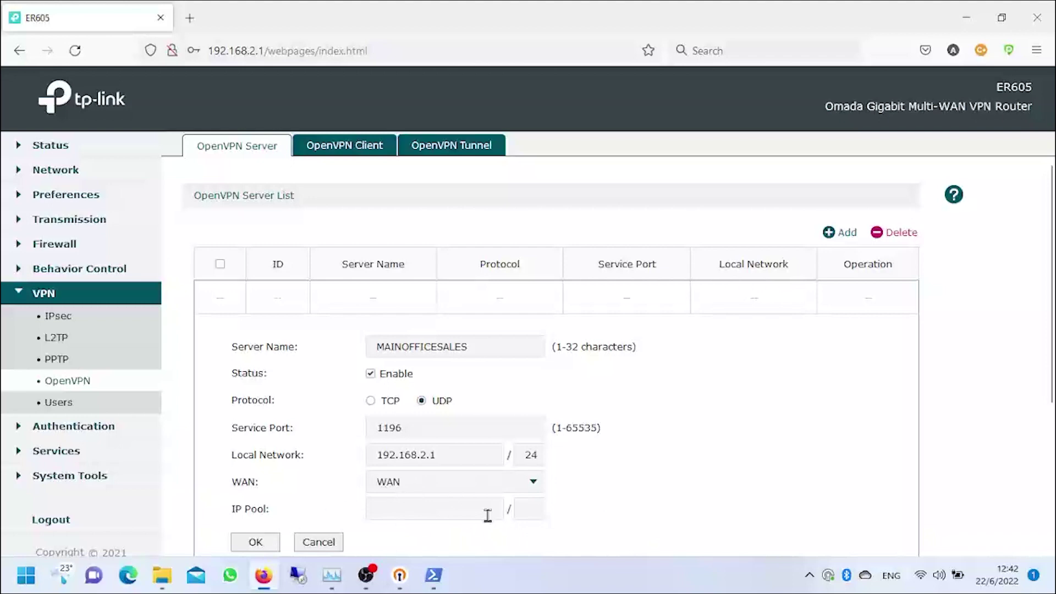
{"action": "left_click", "coordinate": [467, 508]}
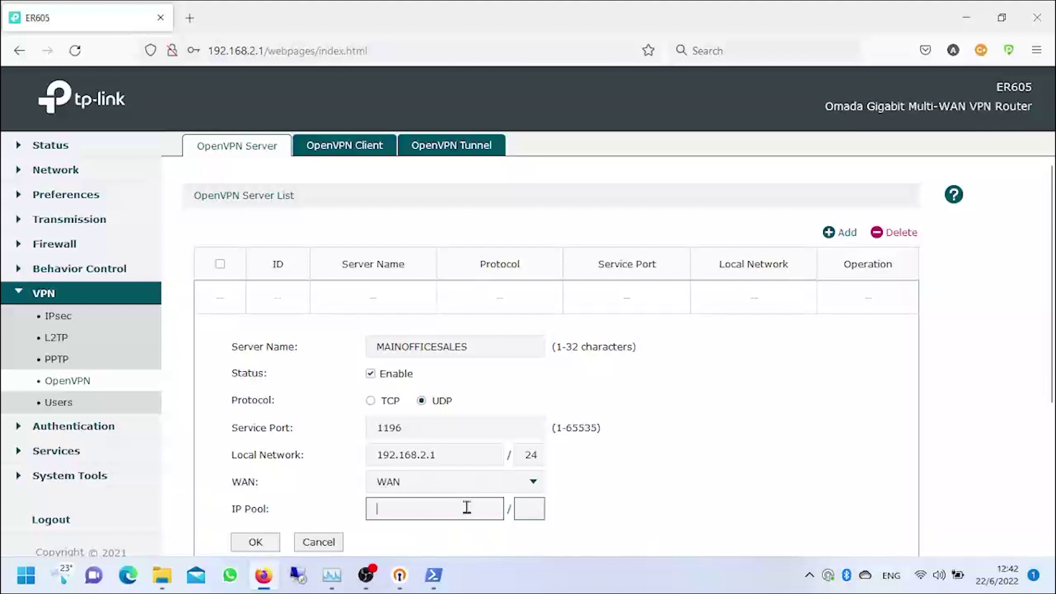
{"action": "type", "text": "192.168."}
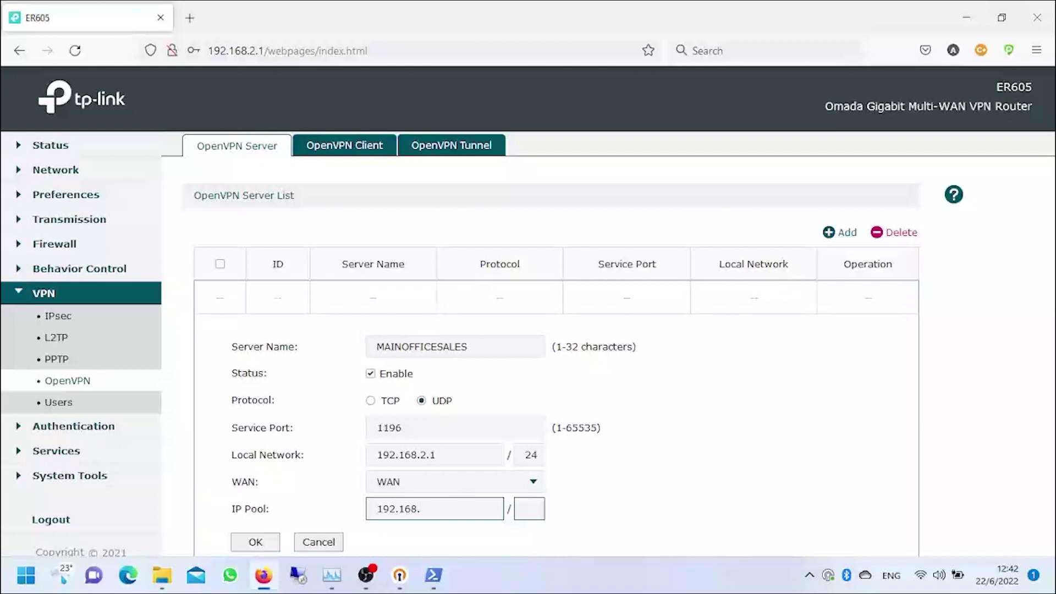
{"action": "type", "text": "7.1"}
{"action": "type", "text": "24"}
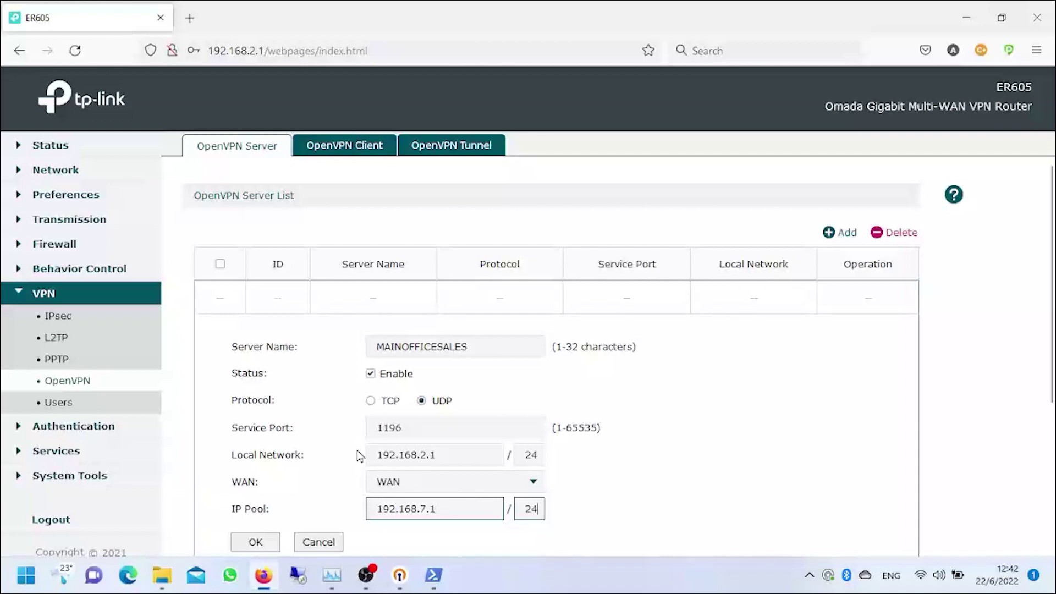
- Correct the local network address back to 192.168.2.1 and save the MAINOFFICESALES server
{"action": "left_click", "coordinate": [447, 455]}
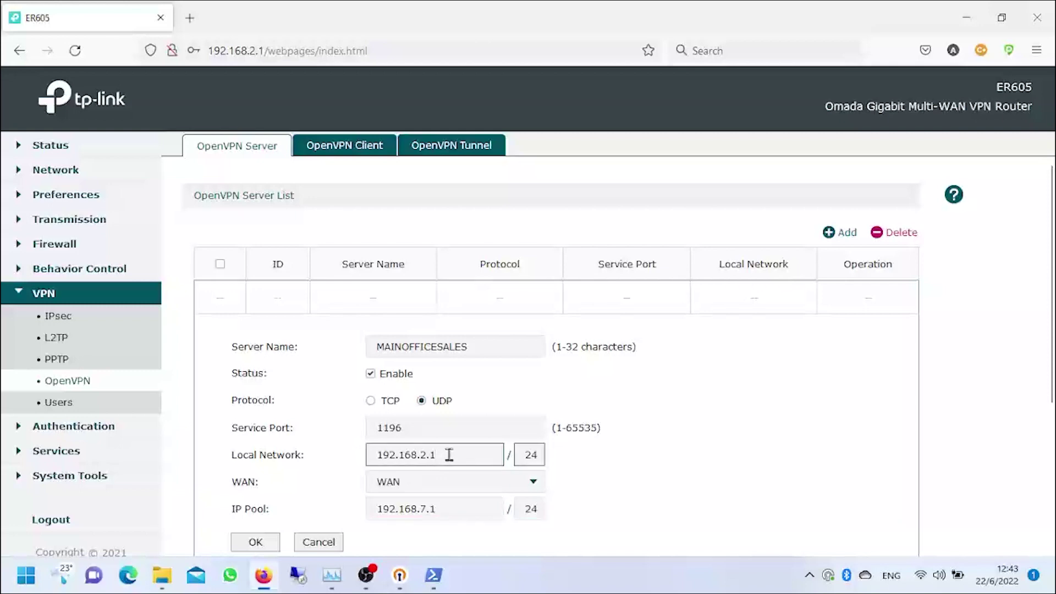
{"action": "key", "text": "BackSpace"}
{"action": "type", "text": "0"}
{"action": "left_click_drag", "start_coordinate": [464, 453], "coordinate": [378, 455]}
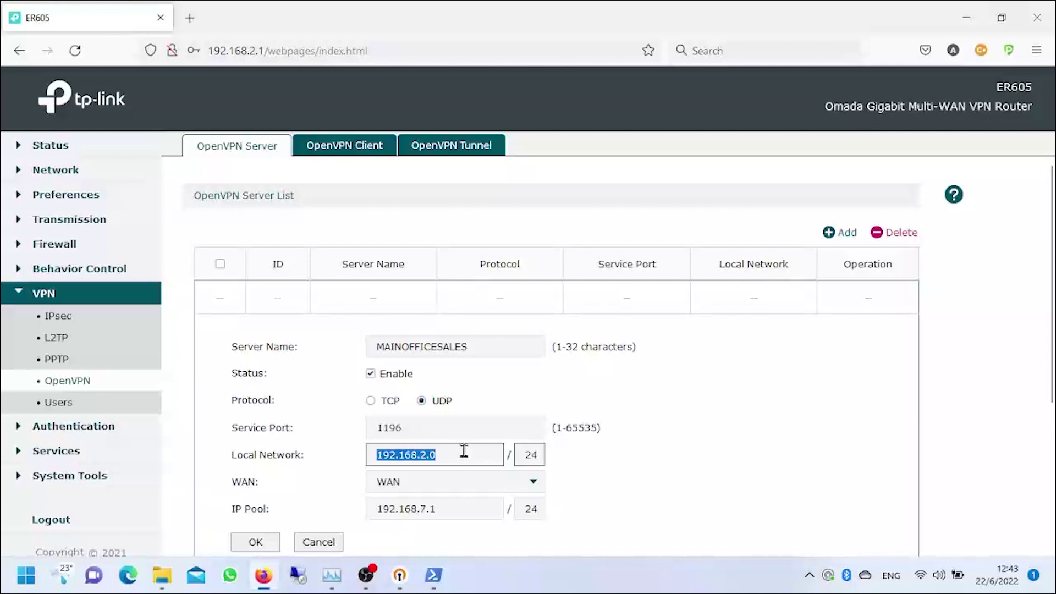
{"action": "type", "text": "192.168.2."}
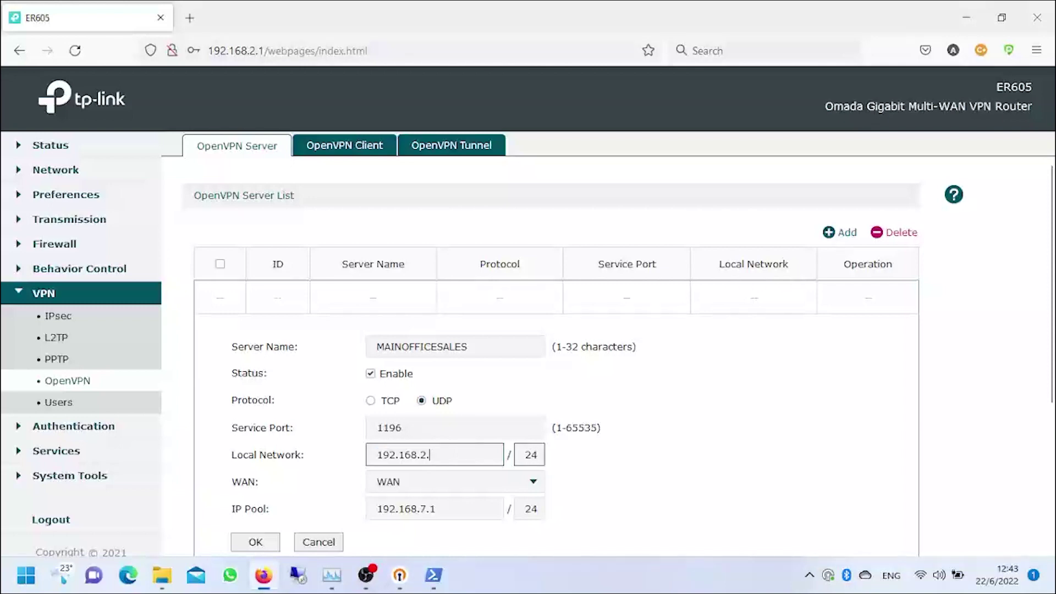
{"action": "type", "text": "1"}
{"action": "scroll", "coordinate": [466, 459], "scroll_direction": "down", "scroll_amount": 1}
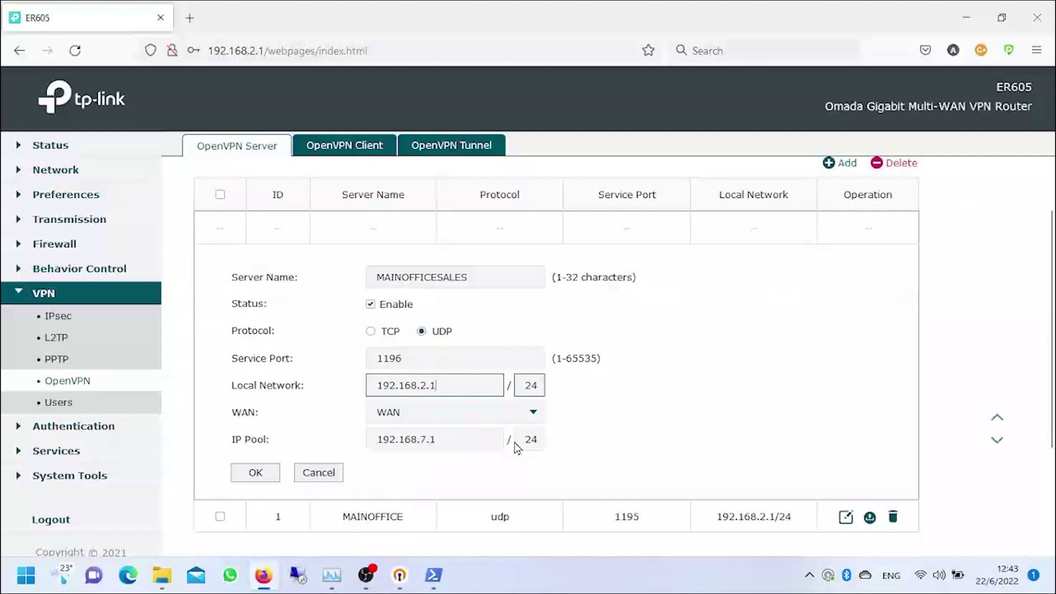
{"action": "left_click", "coordinate": [260, 476]}
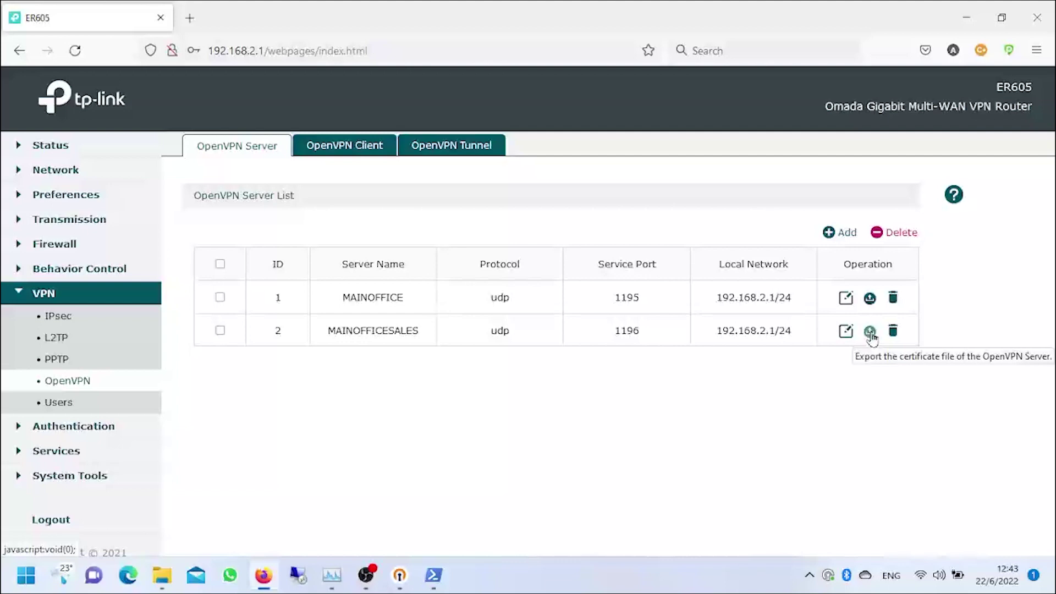
- Export the MAINOFFICESALES server's certificate file
{"action": "left_click", "coordinate": [871, 334]}
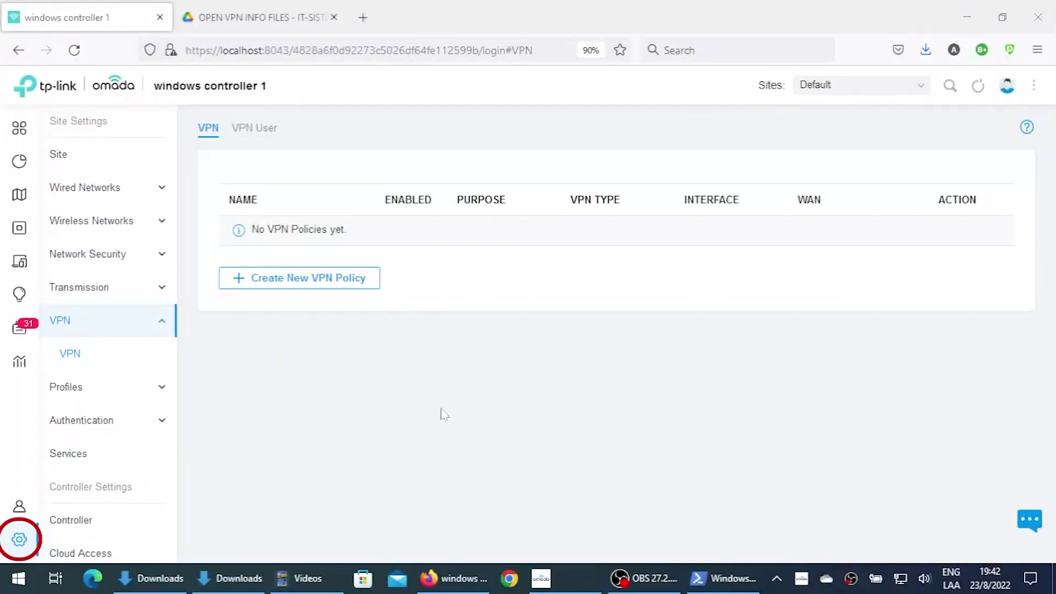
- Create VPN policy BRANCHTOHEADOFFICE as Client-to-Site with type VPN Client – OpenVPN
{"action": "left_click", "coordinate": [302, 284]}
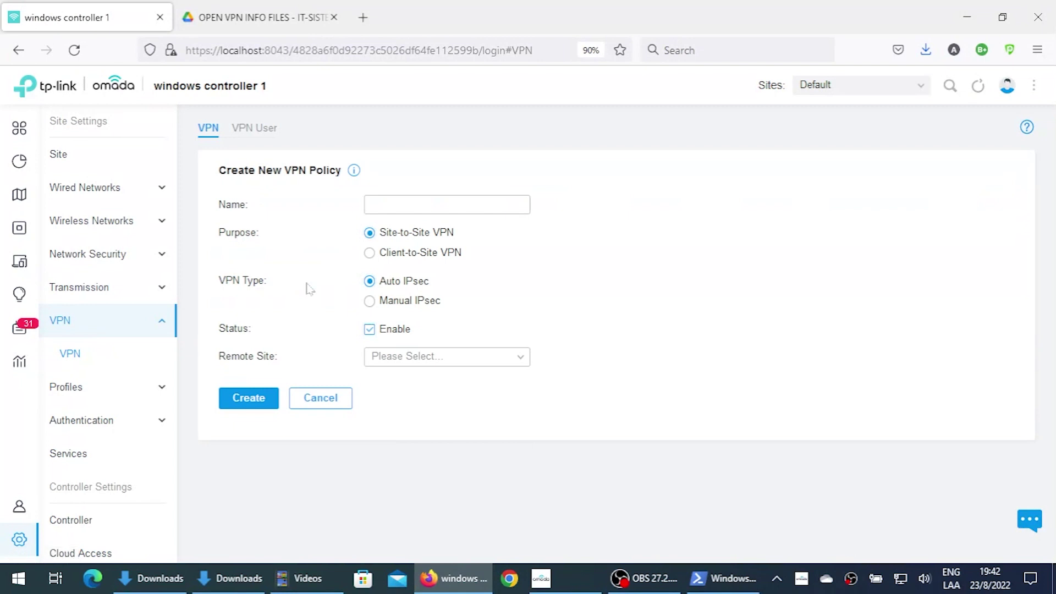
{"action": "left_click", "coordinate": [380, 206]}
{"action": "type", "text": "BRANCH"}
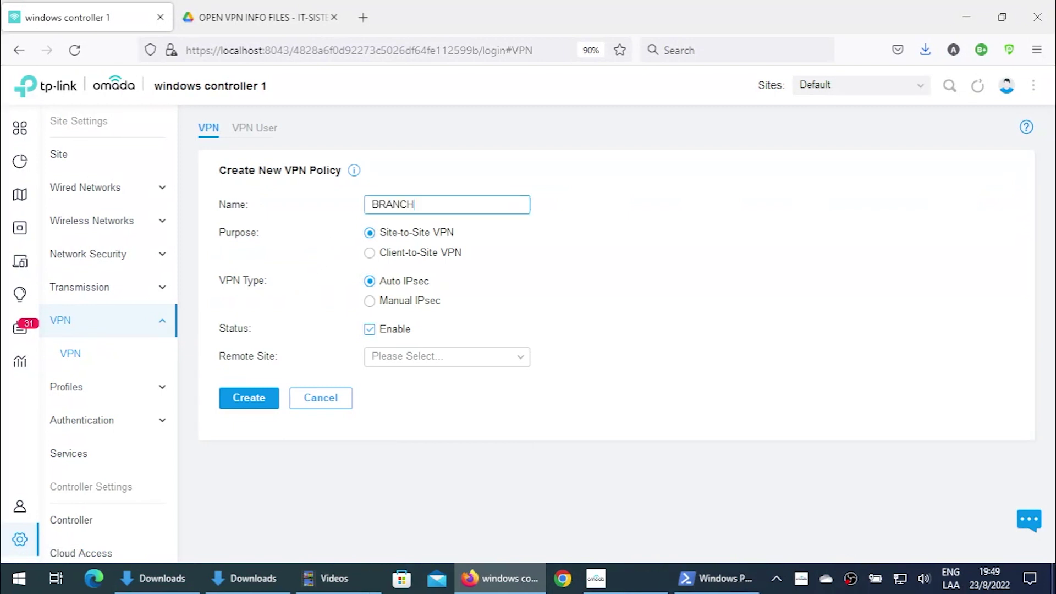
{"action": "type", "text": "TOHEADOFFICE"}
{"action": "left_click", "coordinate": [402, 253]}
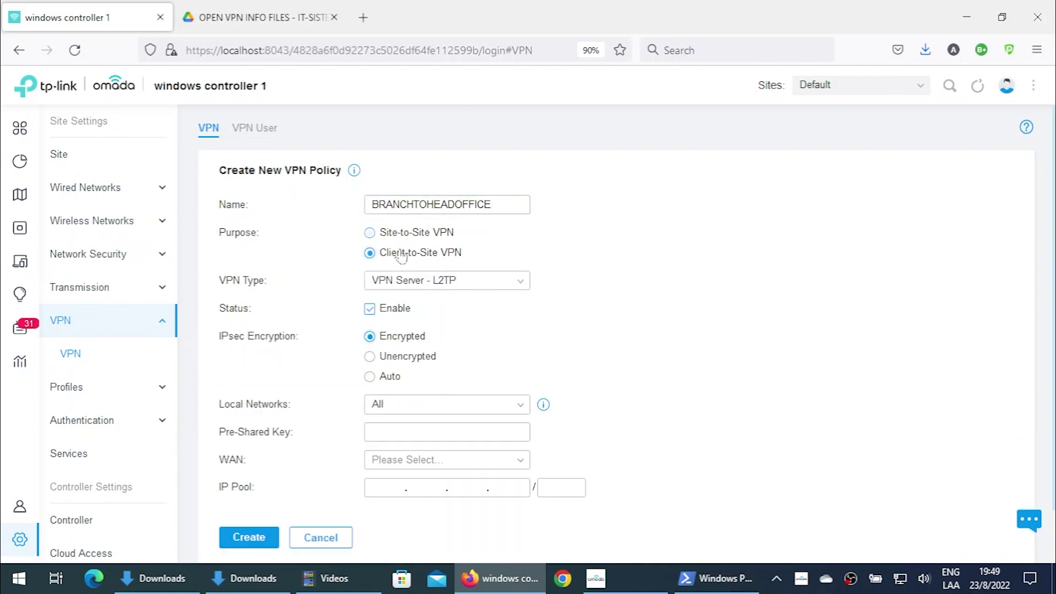
{"action": "left_click", "coordinate": [412, 281]}
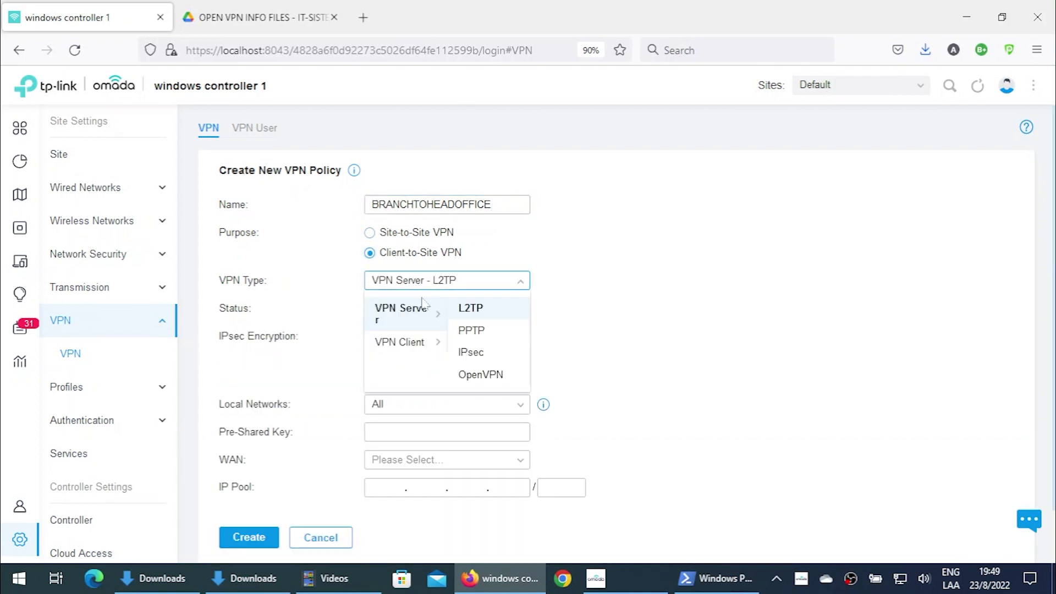
{"action": "left_click", "coordinate": [417, 345]}
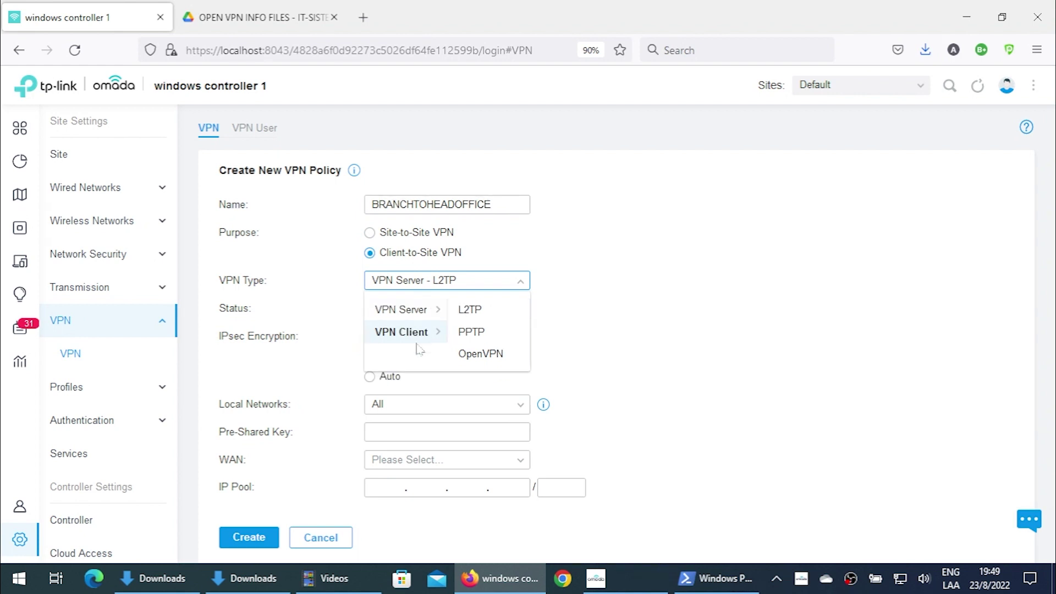
{"action": "left_click", "coordinate": [477, 355]}
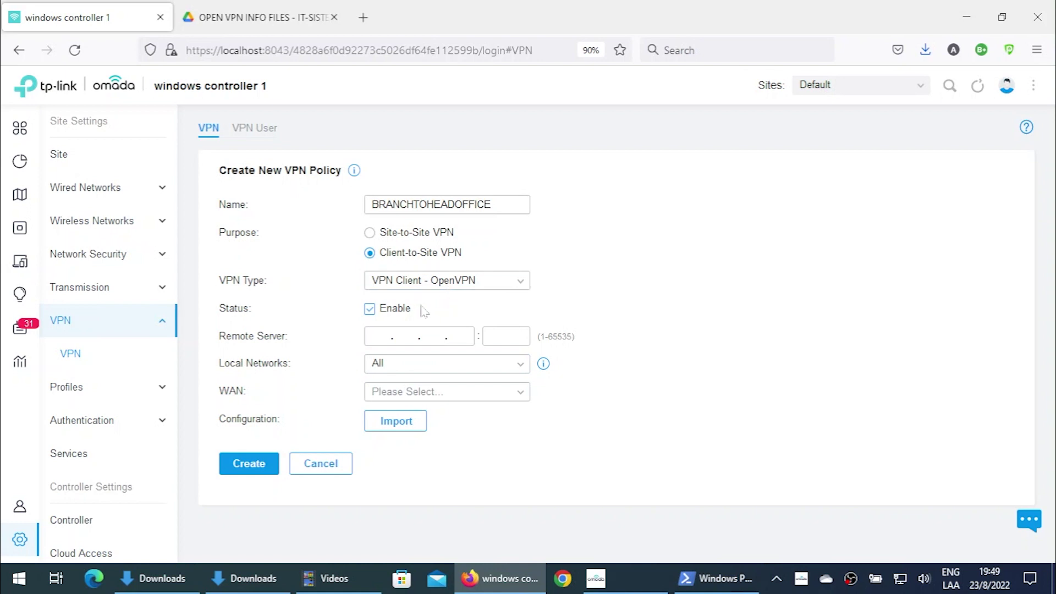
- Enter the remote server IP and port 1196, keep Local Networks All, use WAN, and start the import
{"action": "left_click", "coordinate": [393, 335]}
{"action": "type", "text": "201 . 236 ."}
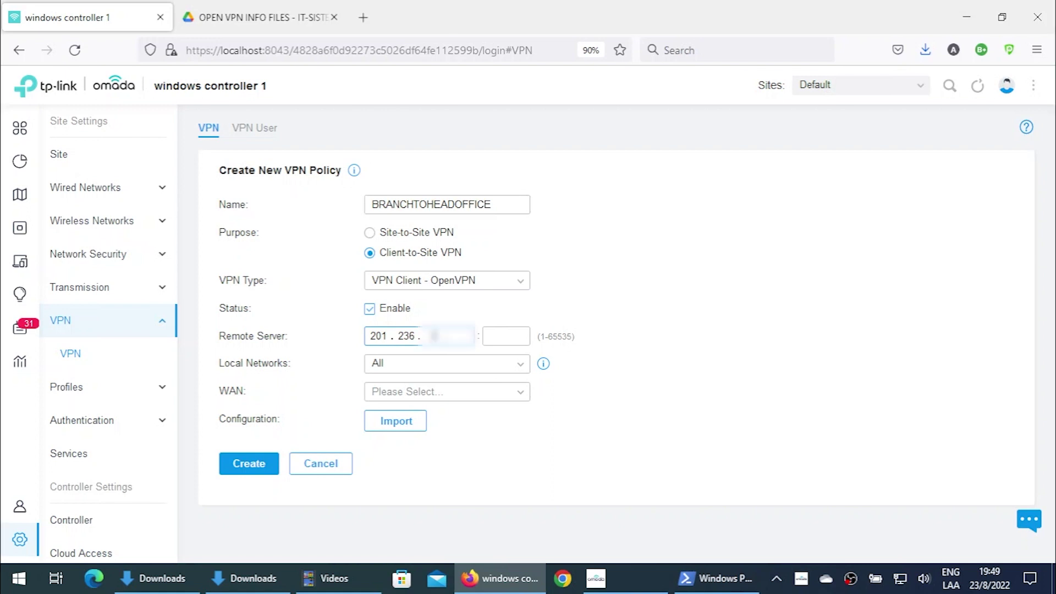
{"action": "type", "text": "10"}
{"action": "left_click", "coordinate": [498, 335]}
{"action": "type", "text": "11"}
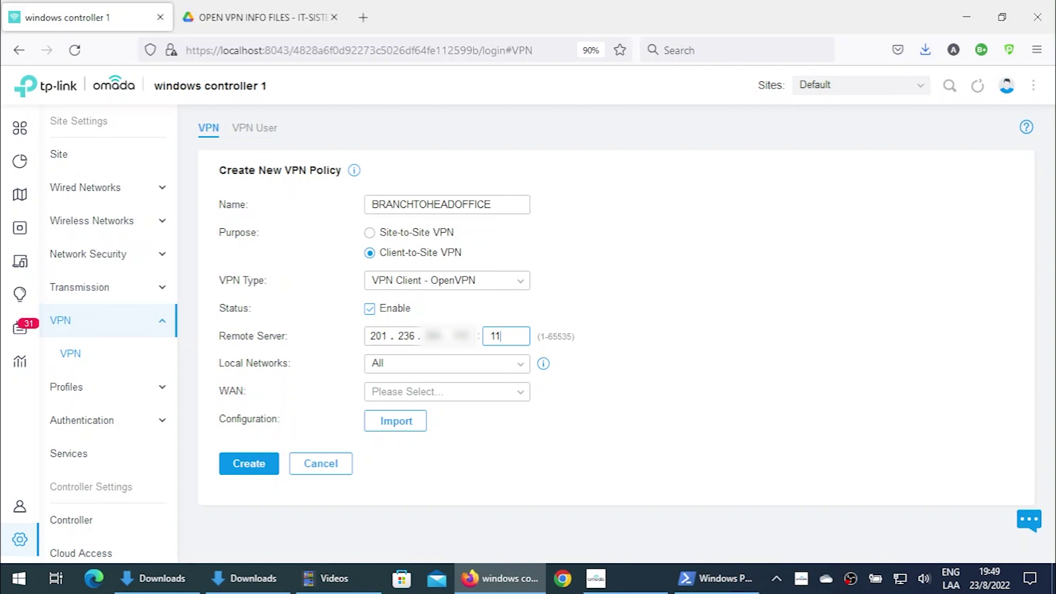
{"action": "type", "text": "96"}
{"action": "left_click", "coordinate": [418, 369]}
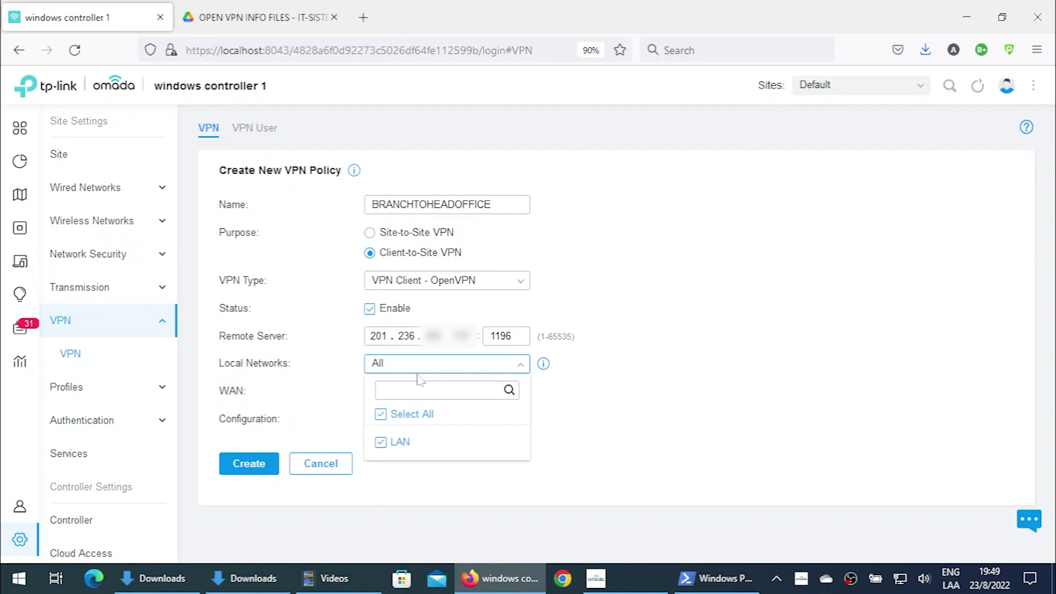
{"action": "left_click", "coordinate": [239, 413]}
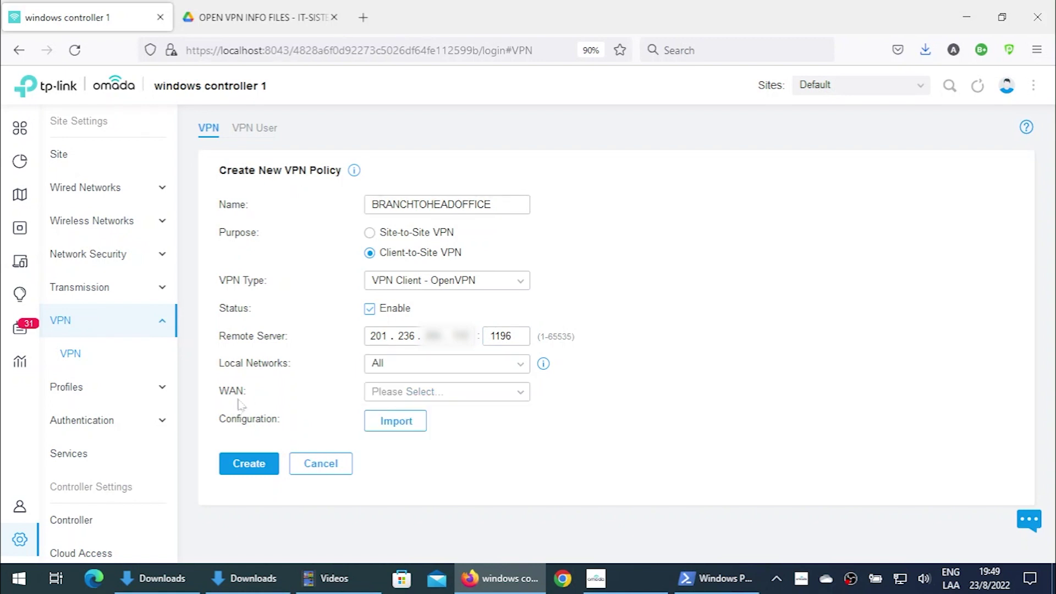
{"action": "left_click", "coordinate": [415, 392]}
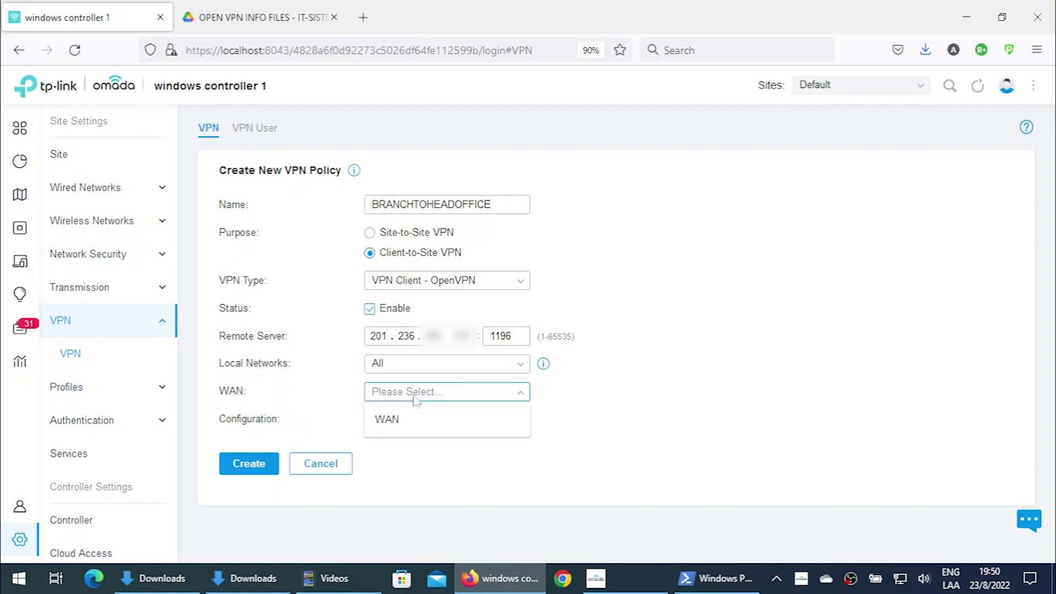
{"action": "left_click", "coordinate": [392, 421]}
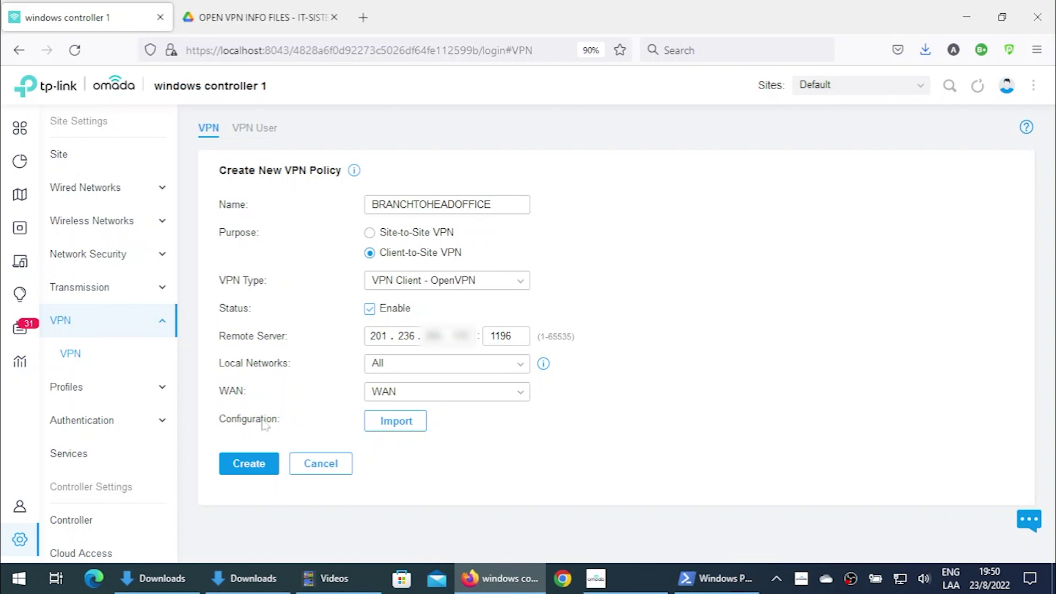
{"action": "left_click", "coordinate": [406, 427]}
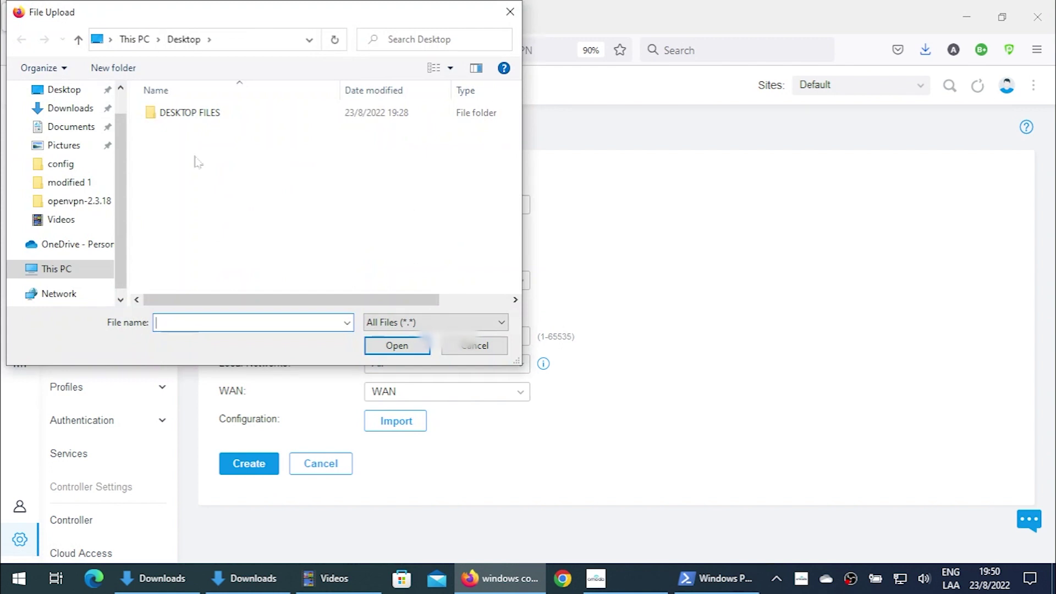
- Upload VPN CLIENT IT - AGO 2022.ovpn from Downloads and create the BRANCHTOHEADOFFICE policy
{"action": "left_click", "coordinate": [70, 108]}
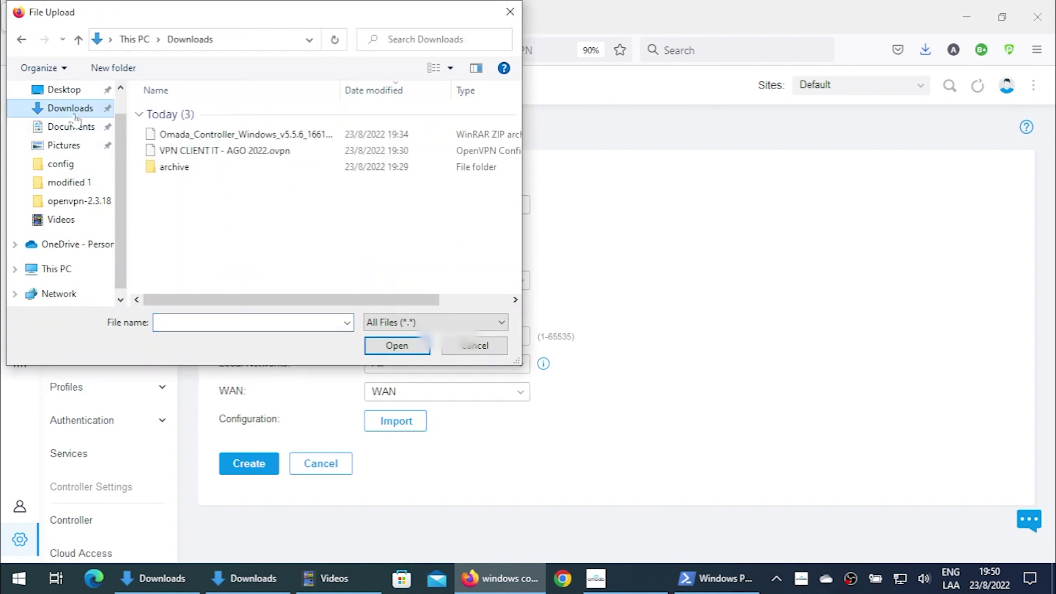
{"action": "double_click", "coordinate": [214, 150]}
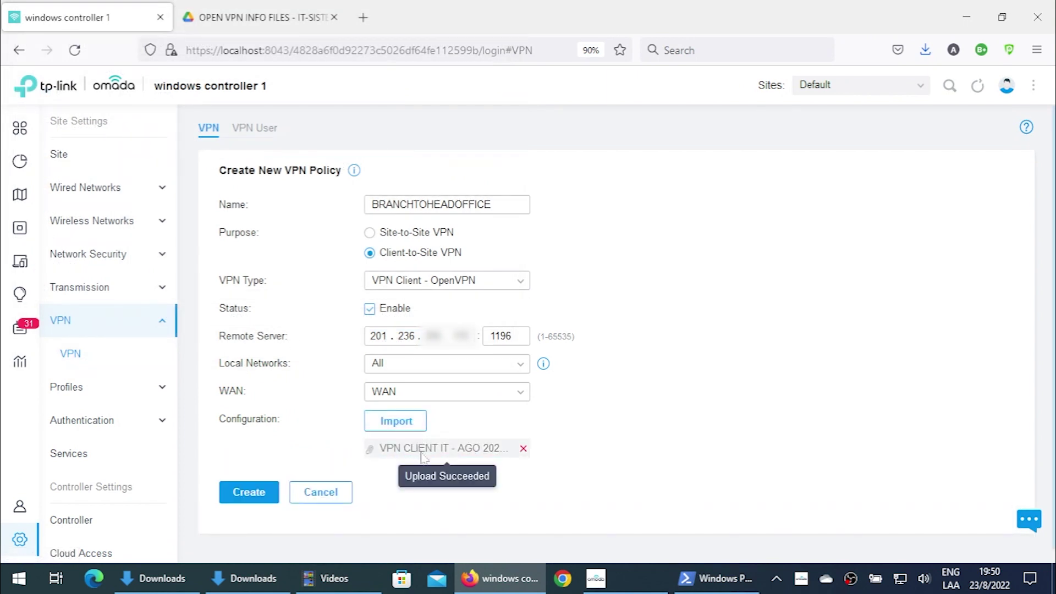
{"action": "left_click", "coordinate": [260, 497]}
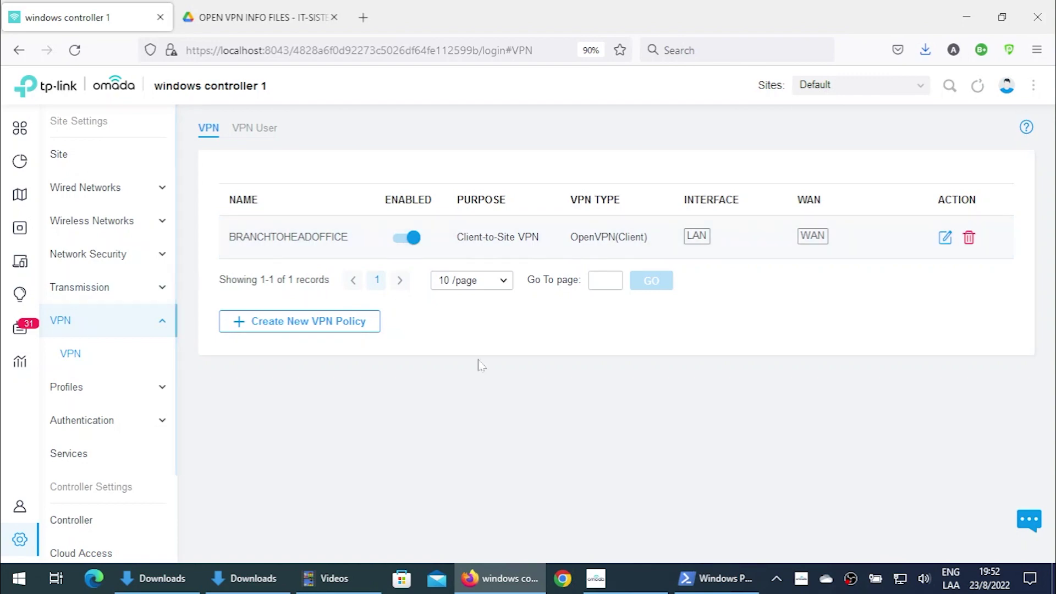
{"action": "left_click", "coordinate": [31, 304]}
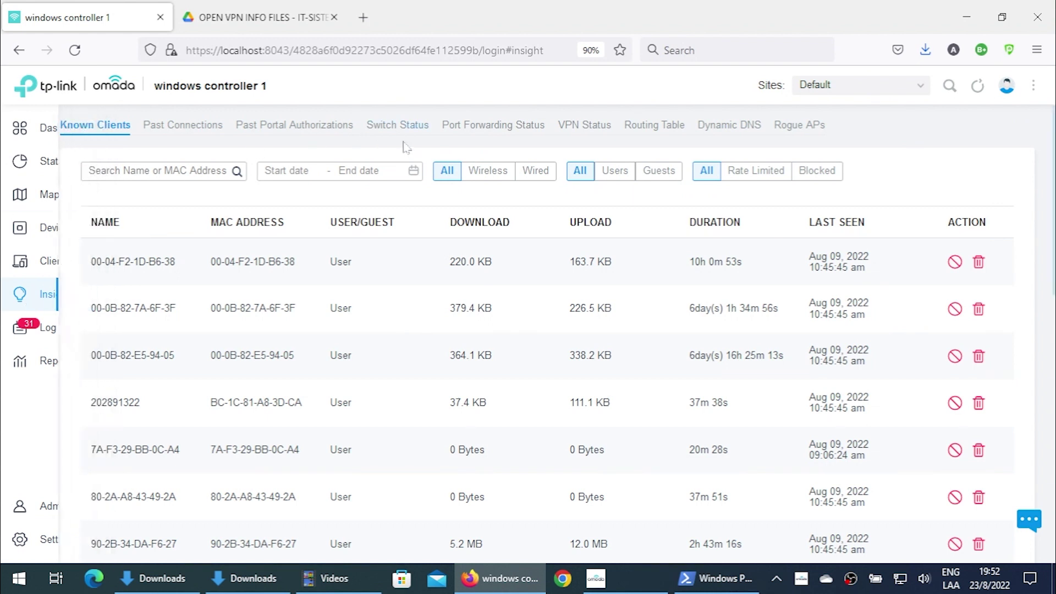
- Show the OpenVPN client sessions under Insight VPN Status, confirming remote IP 192.168.7.9
{"action": "left_click", "coordinate": [588, 131]}
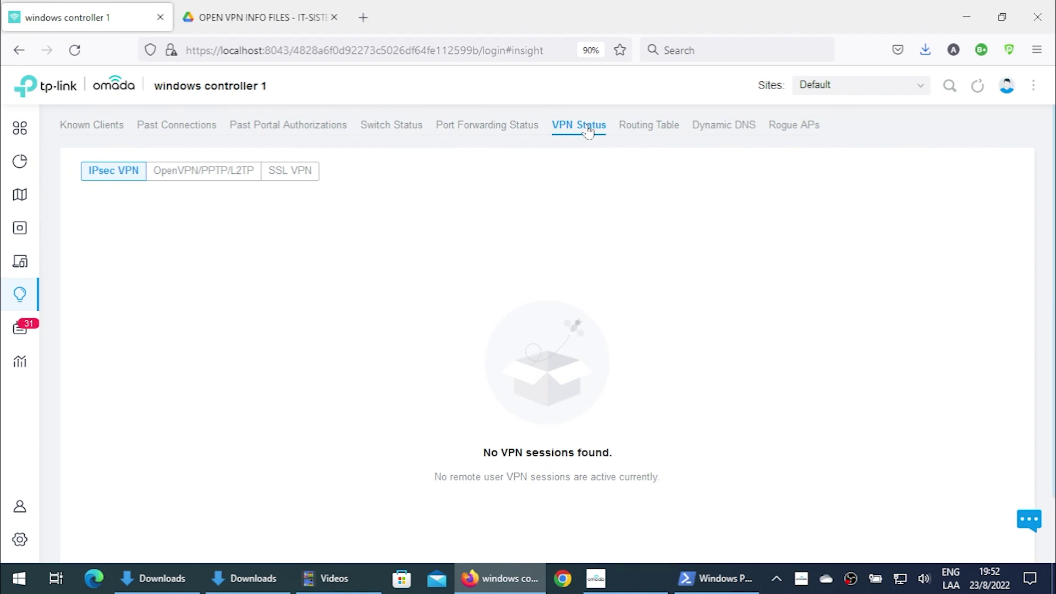
{"action": "left_click", "coordinate": [199, 175]}
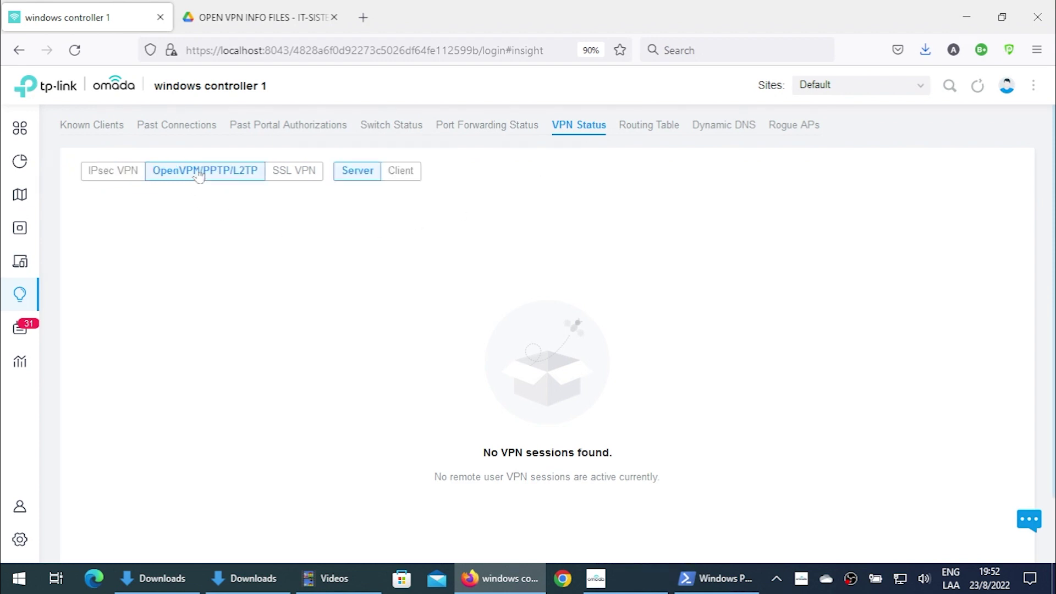
{"action": "left_click", "coordinate": [404, 173]}
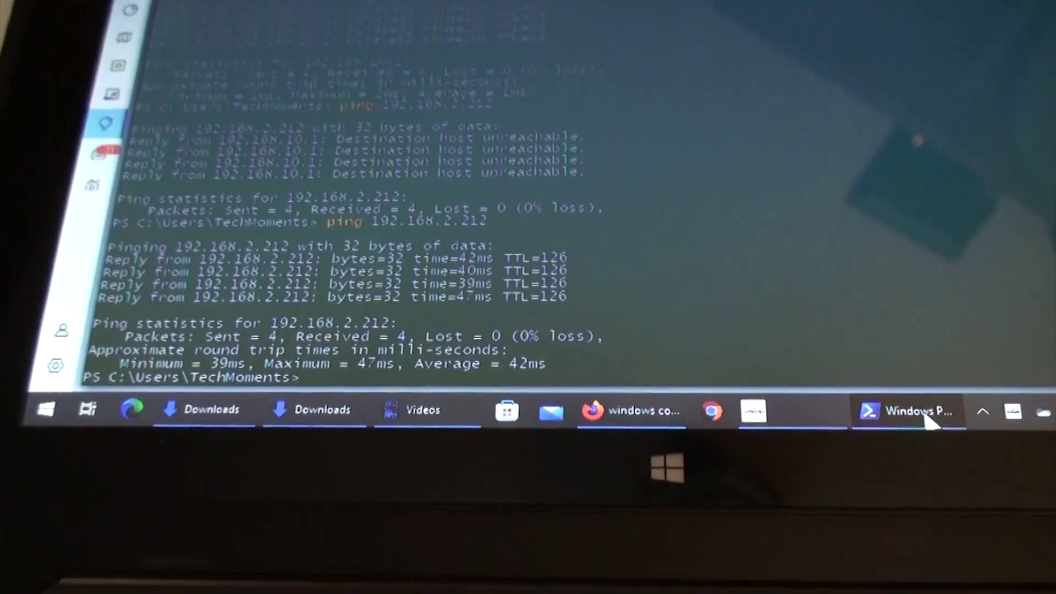
- Rerun the ping to 192.168.2.212 from PowerShell history to confirm the tunnel still answers
{"action": "key", "text": "Up"}
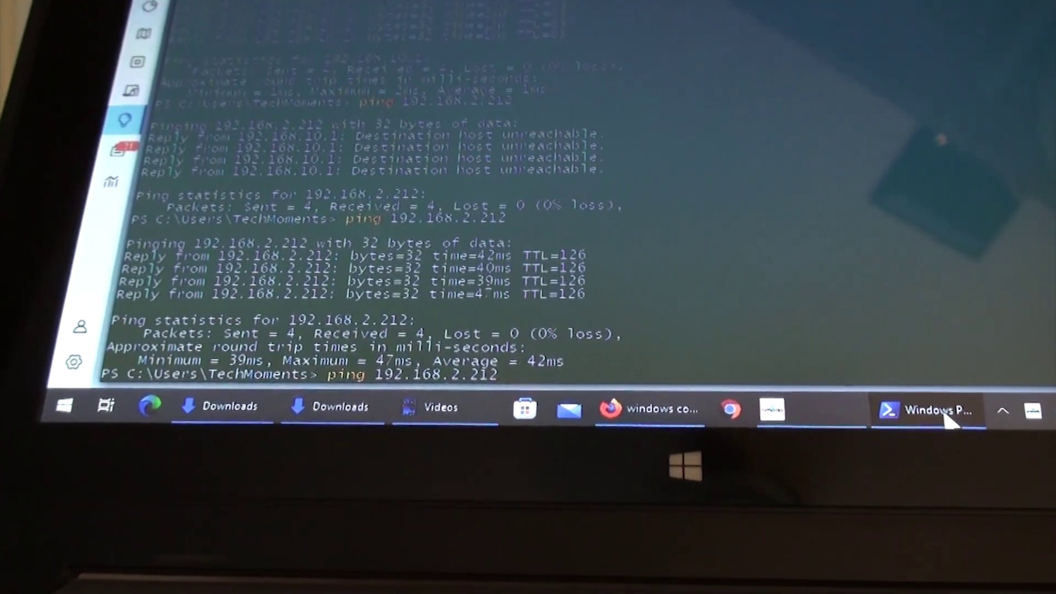
{"action": "key", "text": "Return"}
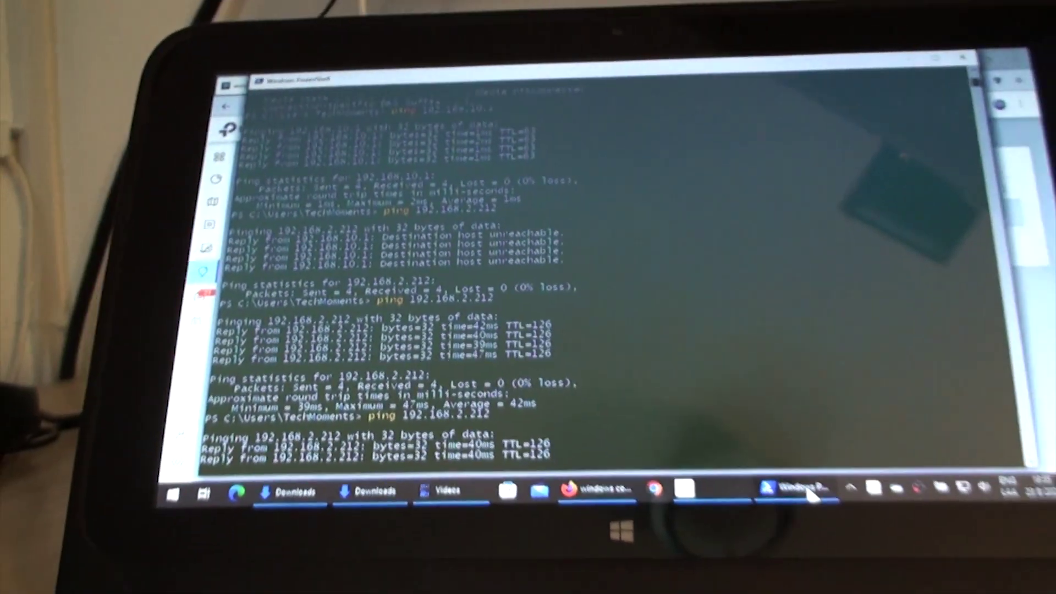